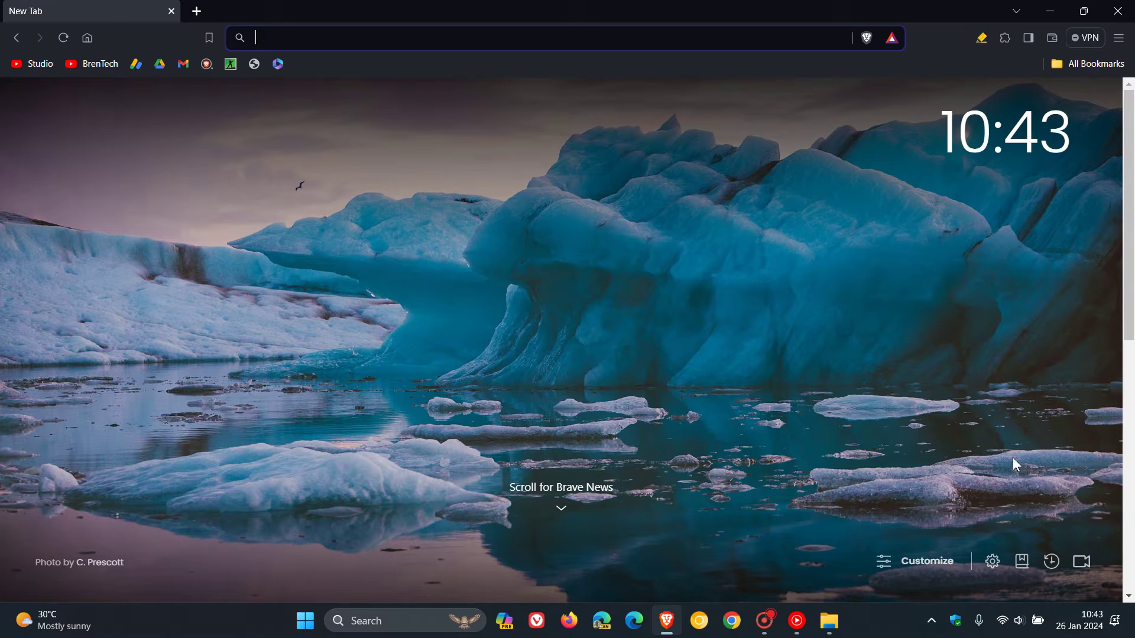
Open the Brave Wallet unlock panel, then dismiss it
mouse_move(1079, 625)
click(1052, 38)
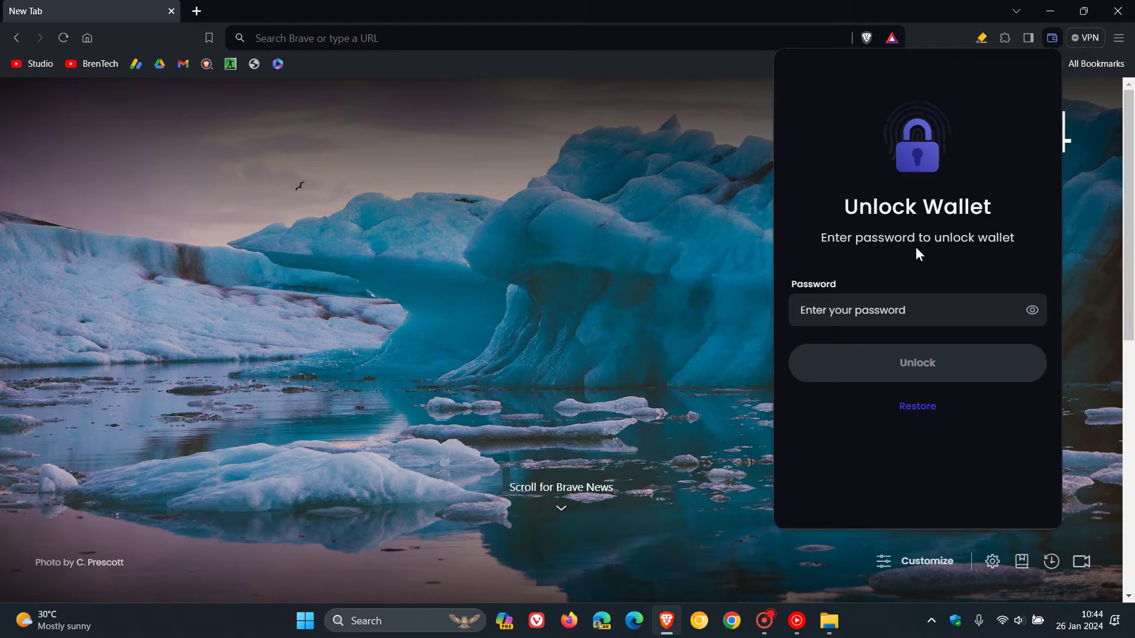
click(681, 179)
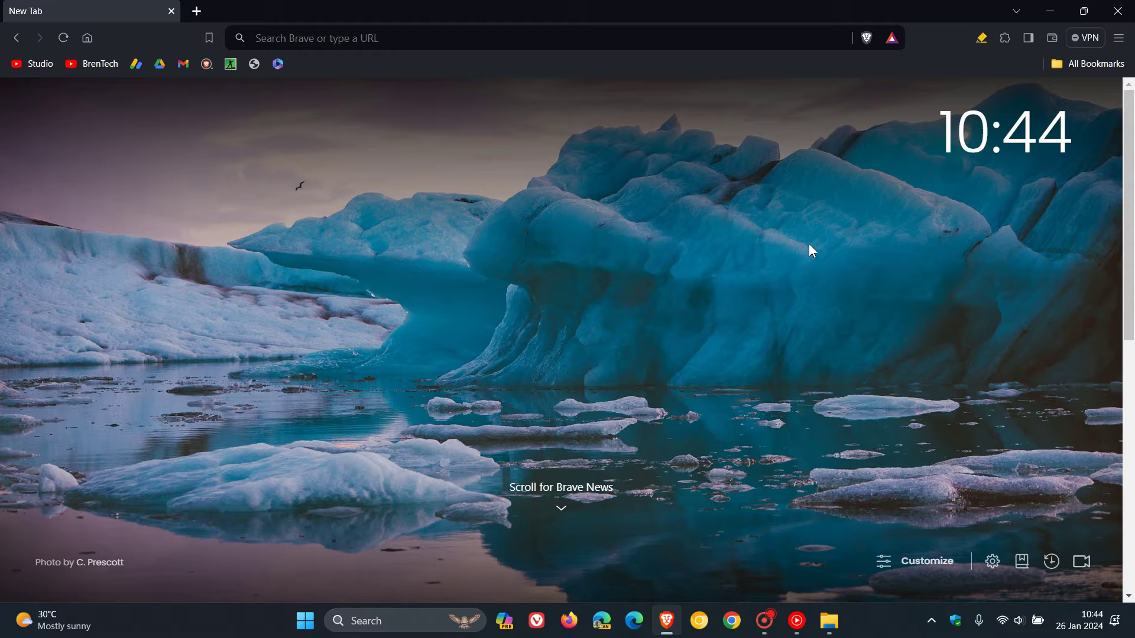
scroll(710, 291, down, 3)
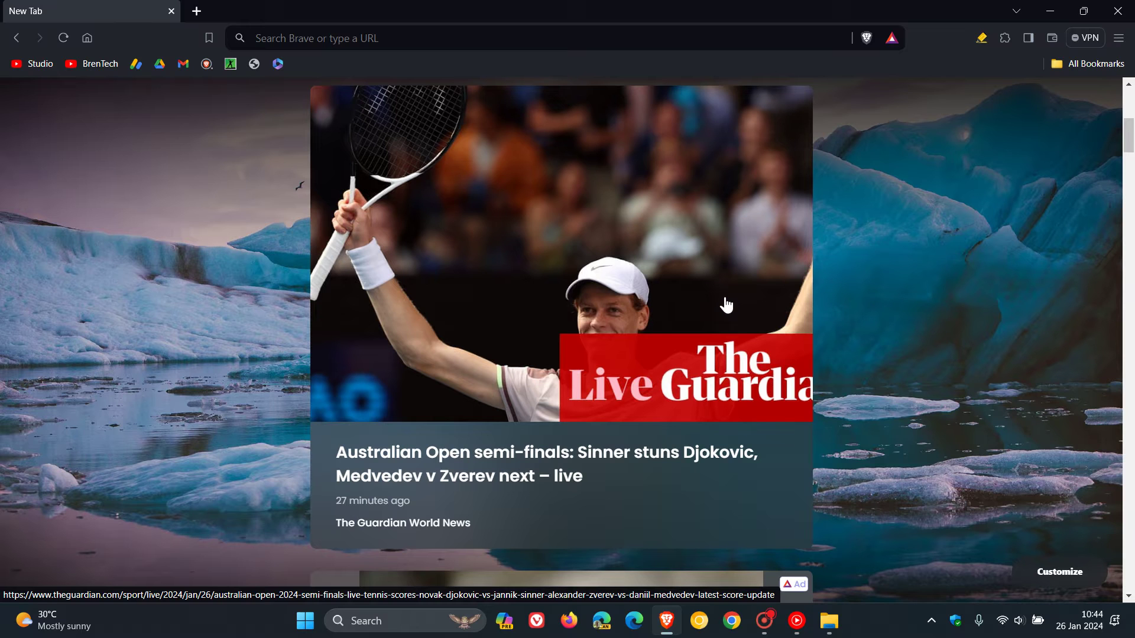
scroll(950, 377, up, 5)
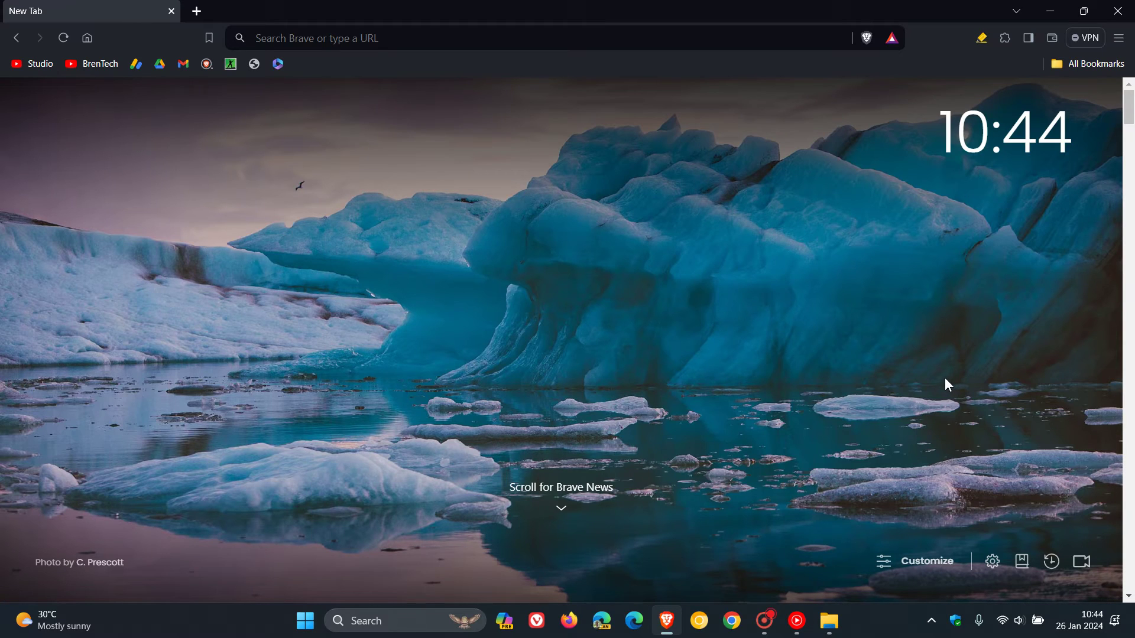
Scroll Privacy and security settings down to the Tor windows options, then add a new tab
click(1119, 38)
click(976, 393)
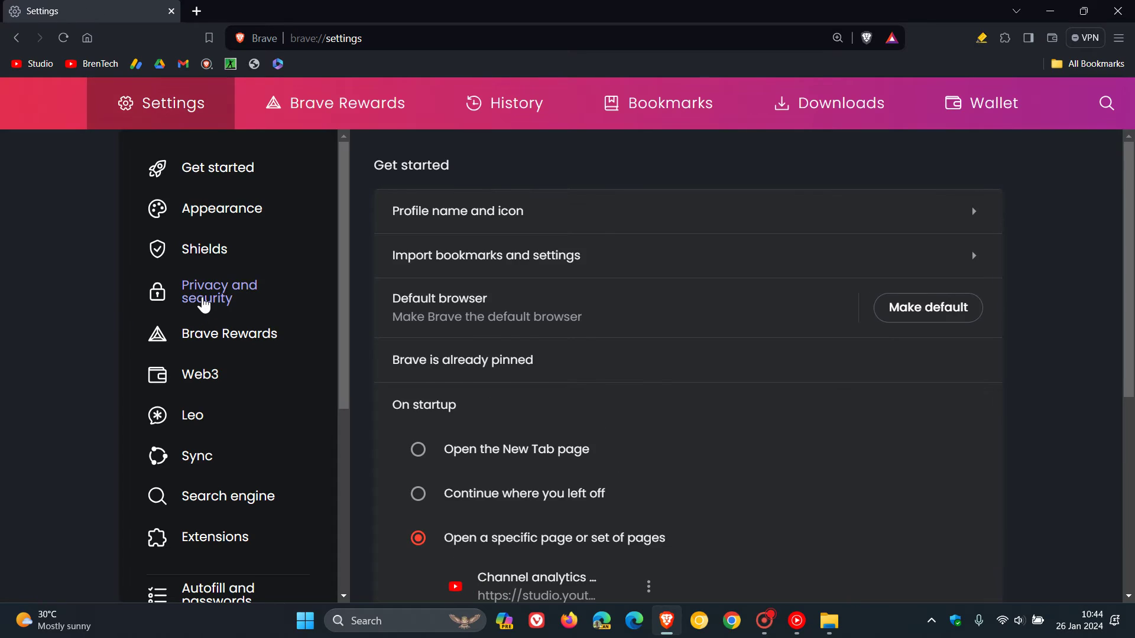
click(205, 305)
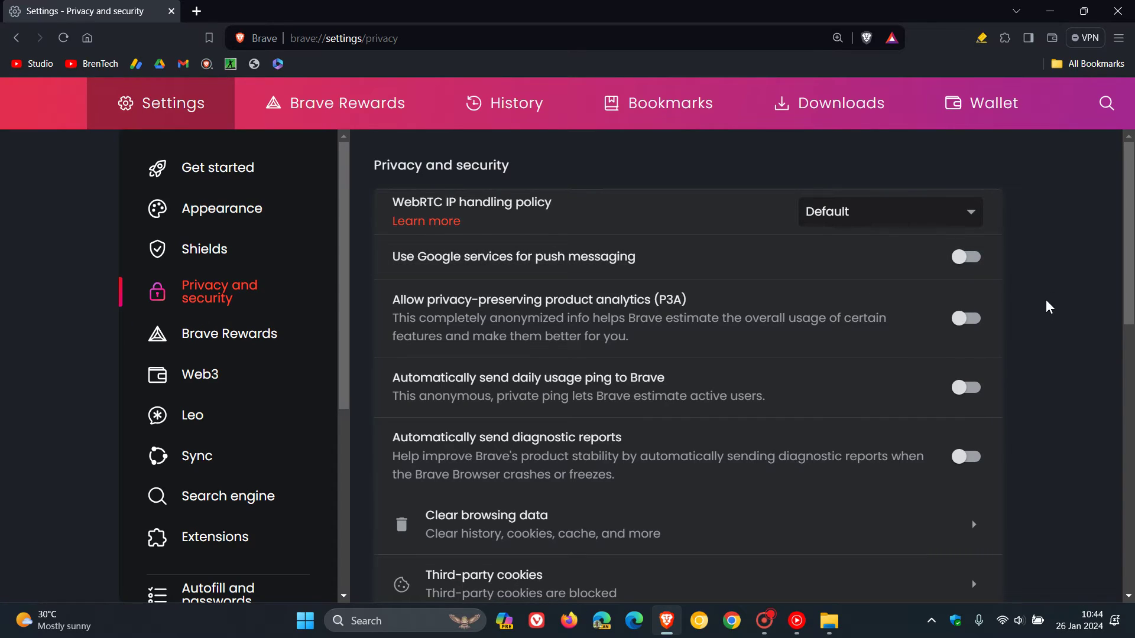
scroll(1048, 305, down, 5)
scroll(1047, 304, down, 2)
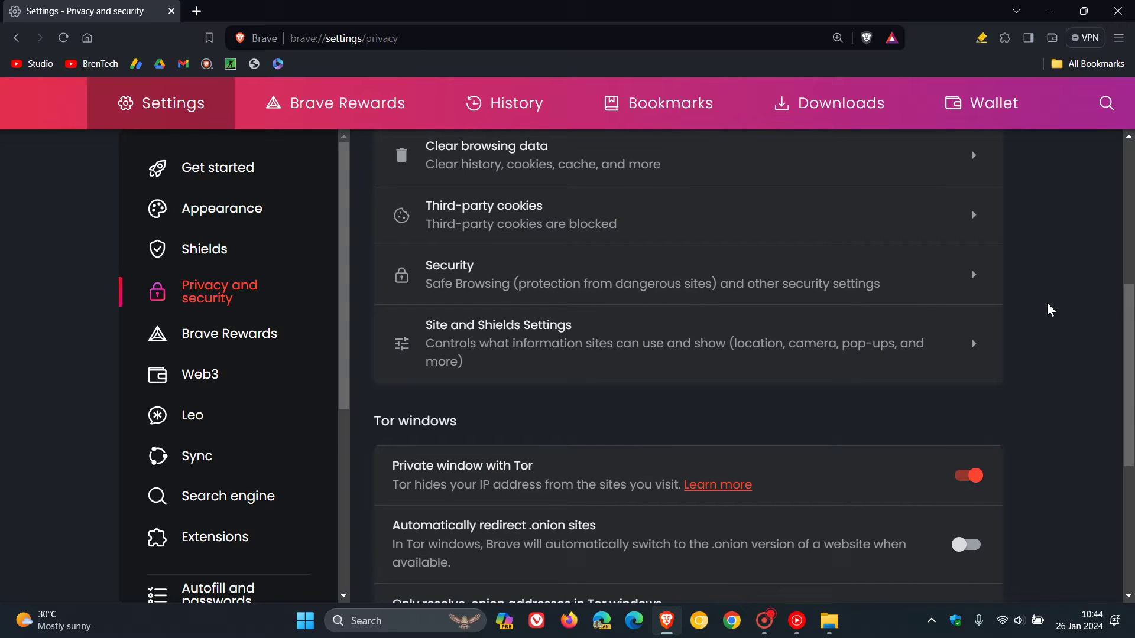
scroll(1050, 310, down, 2)
scroll(1048, 307, down, 1)
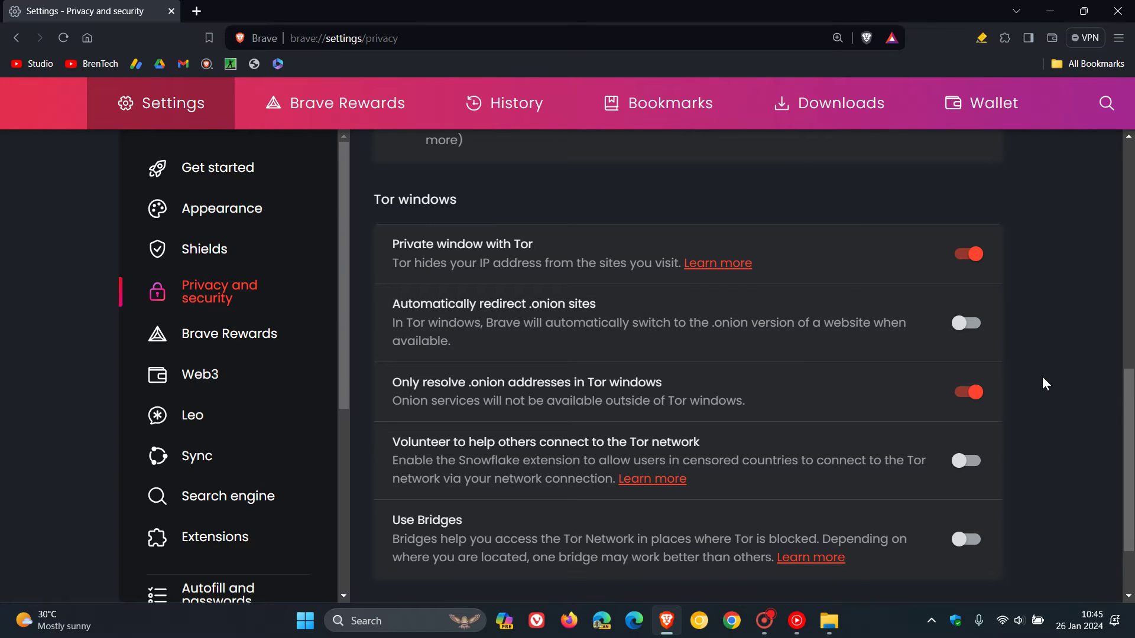
click(197, 12)
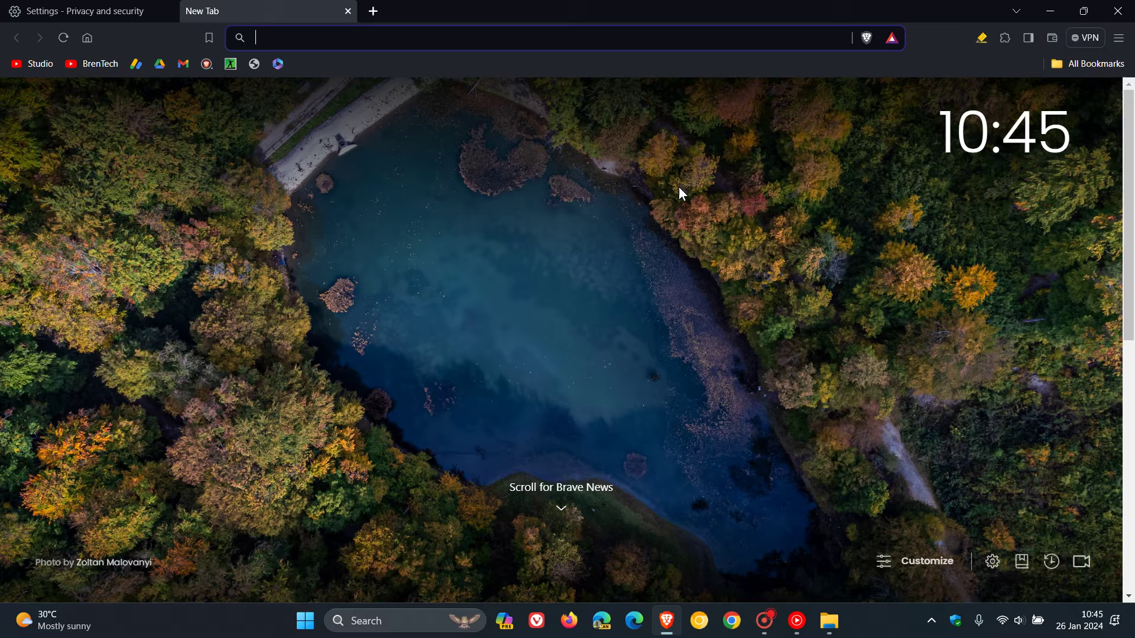
click(1028, 39)
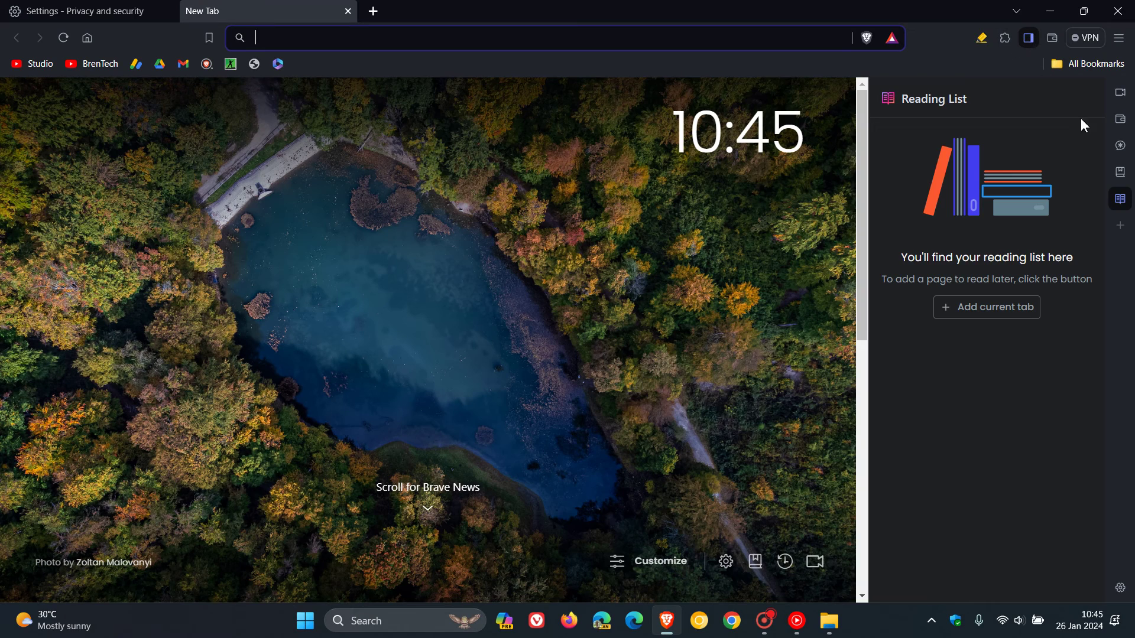
click(1120, 147)
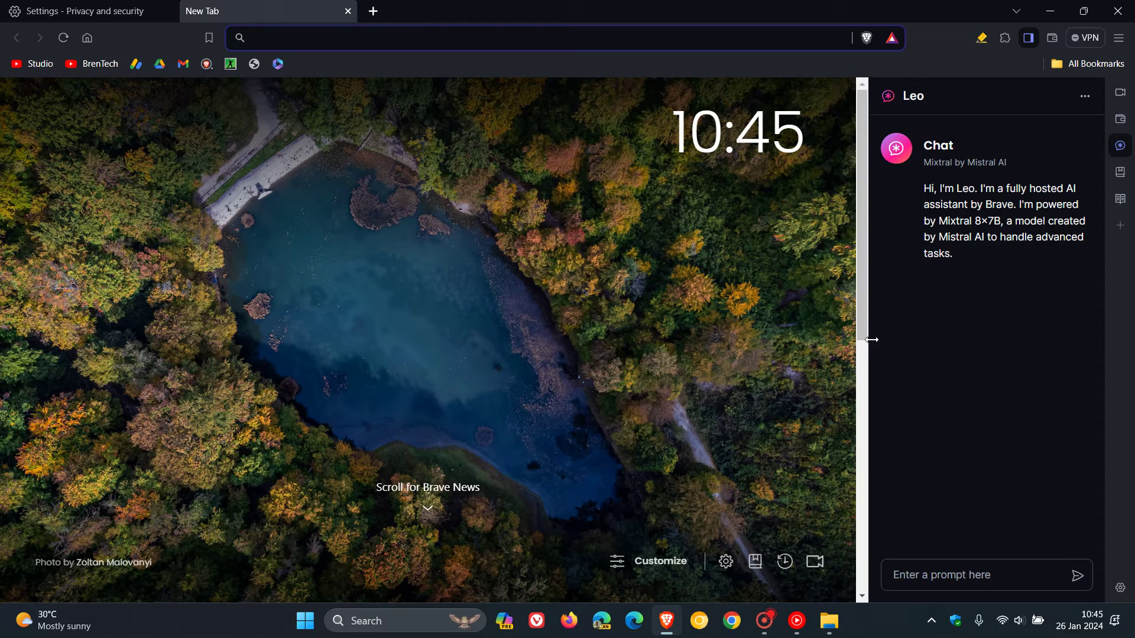
drag(872, 340, 782, 341)
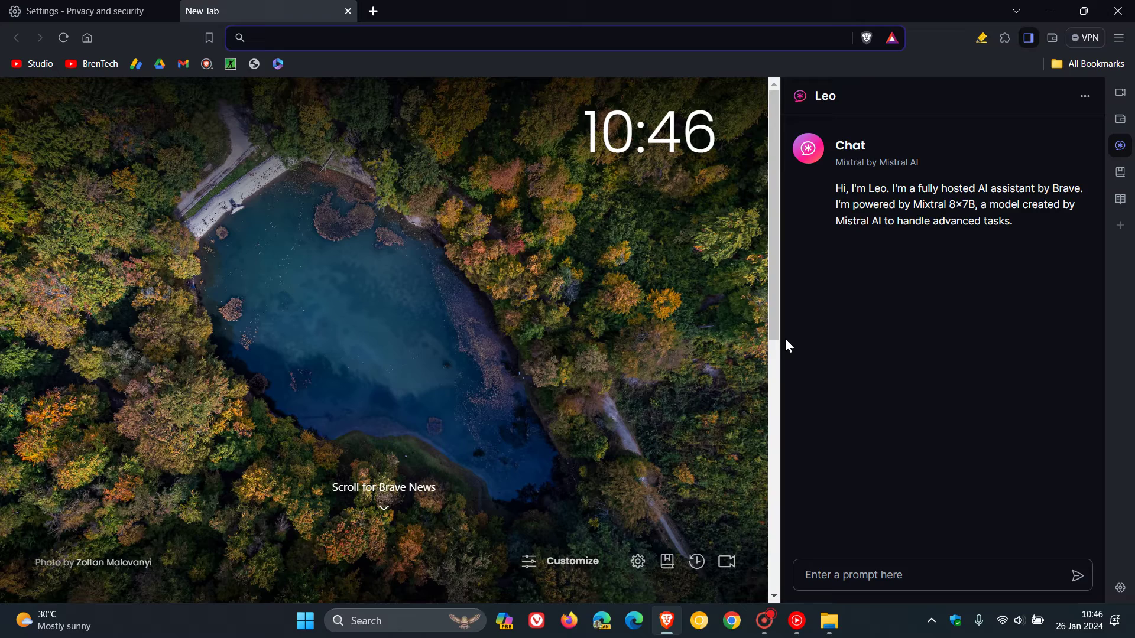
drag(783, 339, 913, 359)
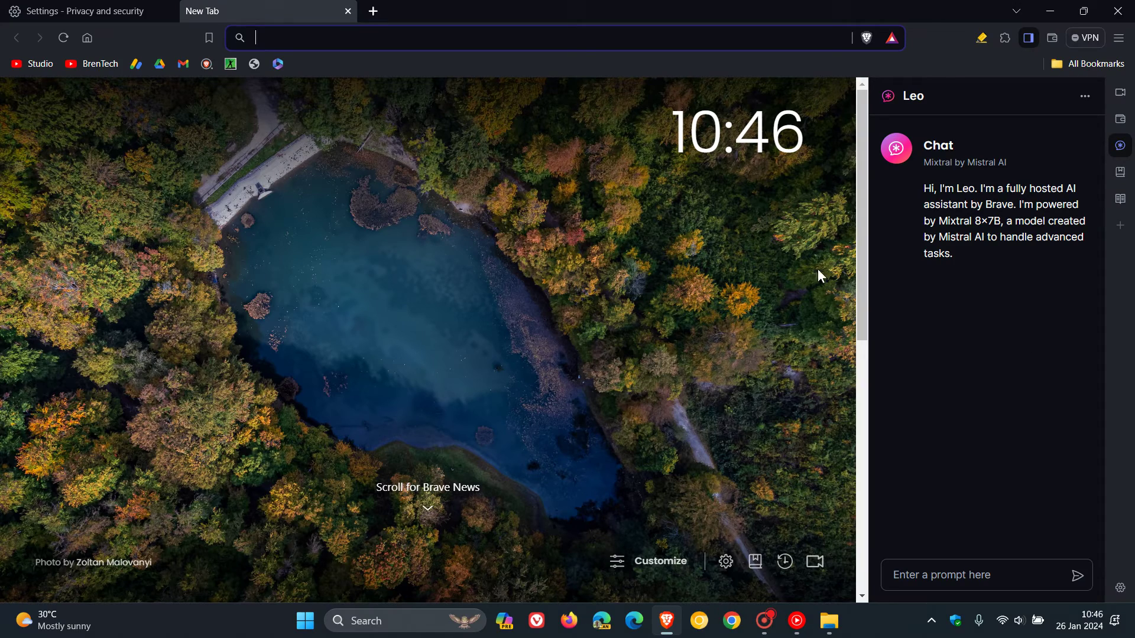
Close the Leo sidebar, open and close a private window, then reopen and close Leo again
click(1031, 38)
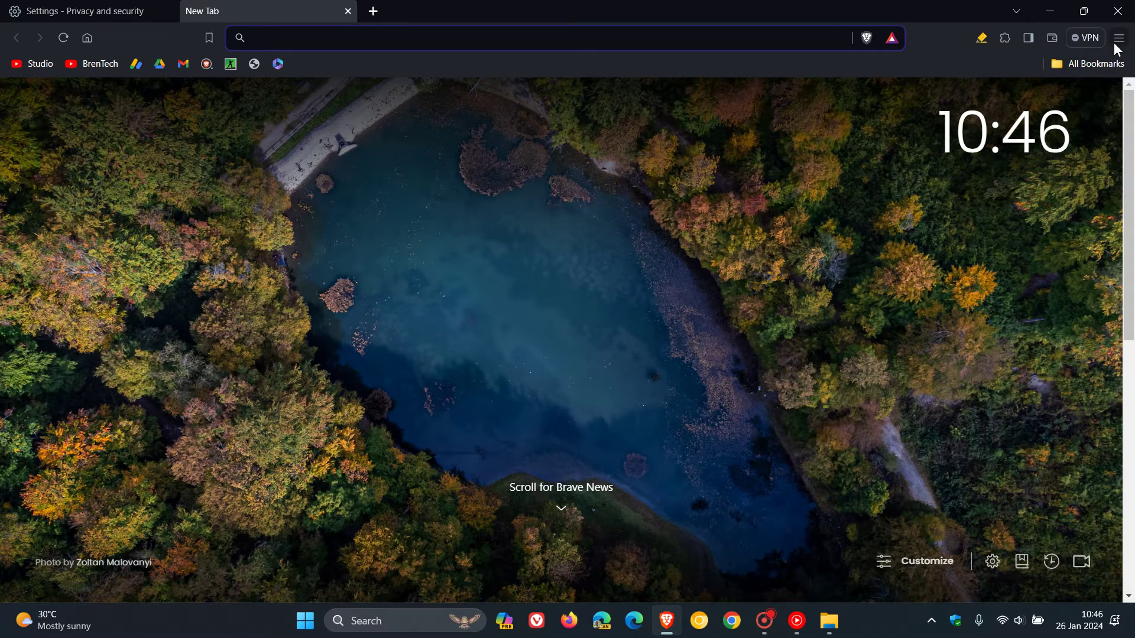
click(1118, 39)
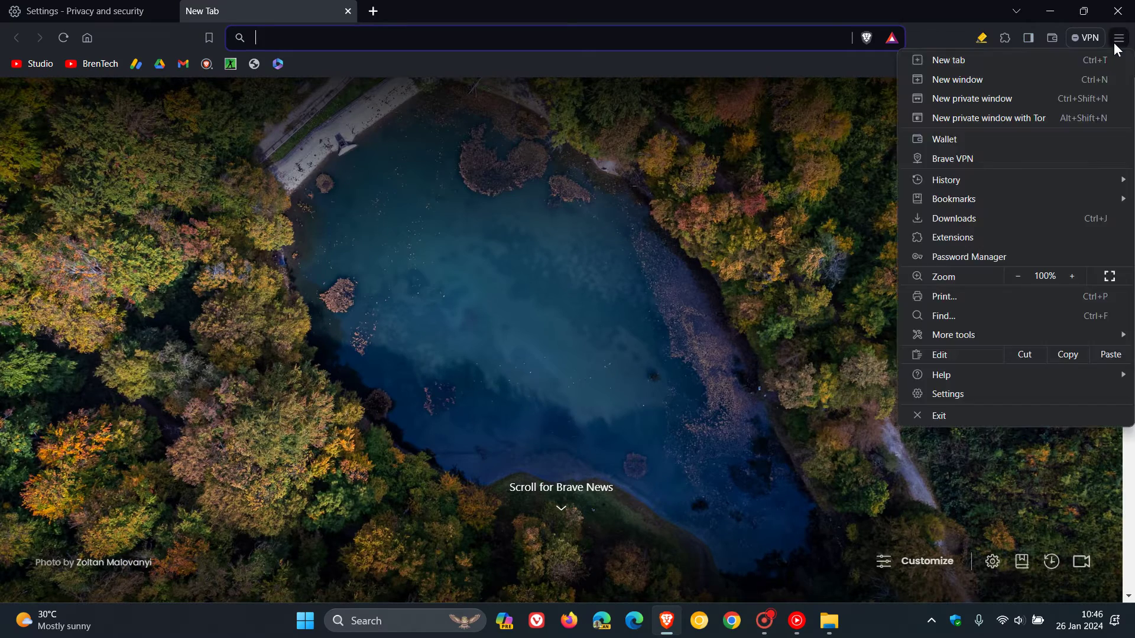
click(1032, 97)
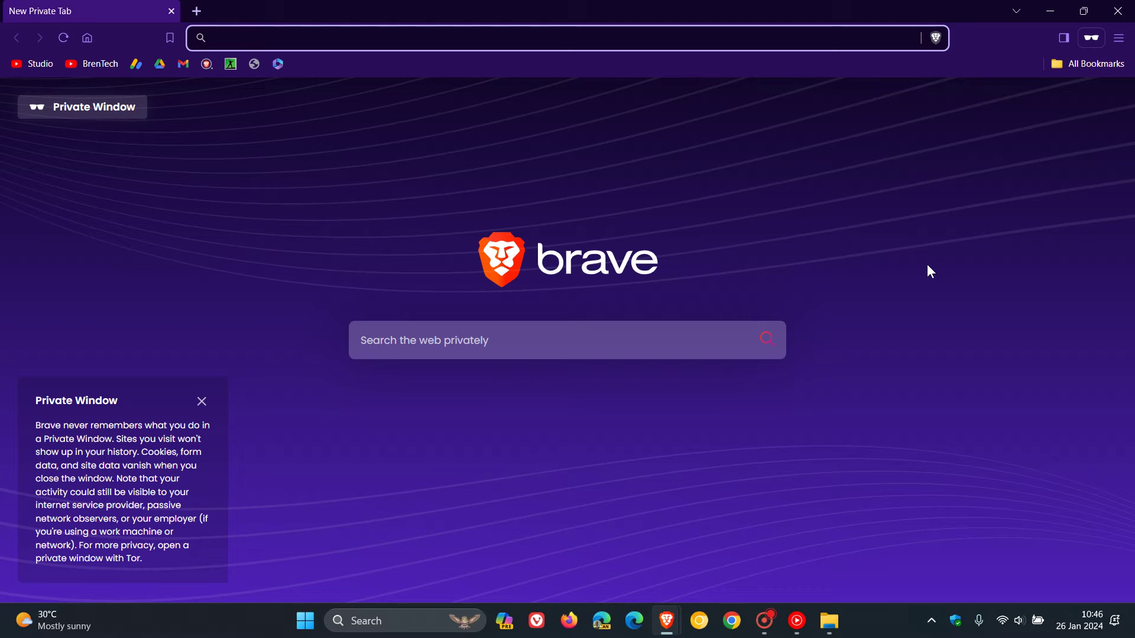
click(1118, 11)
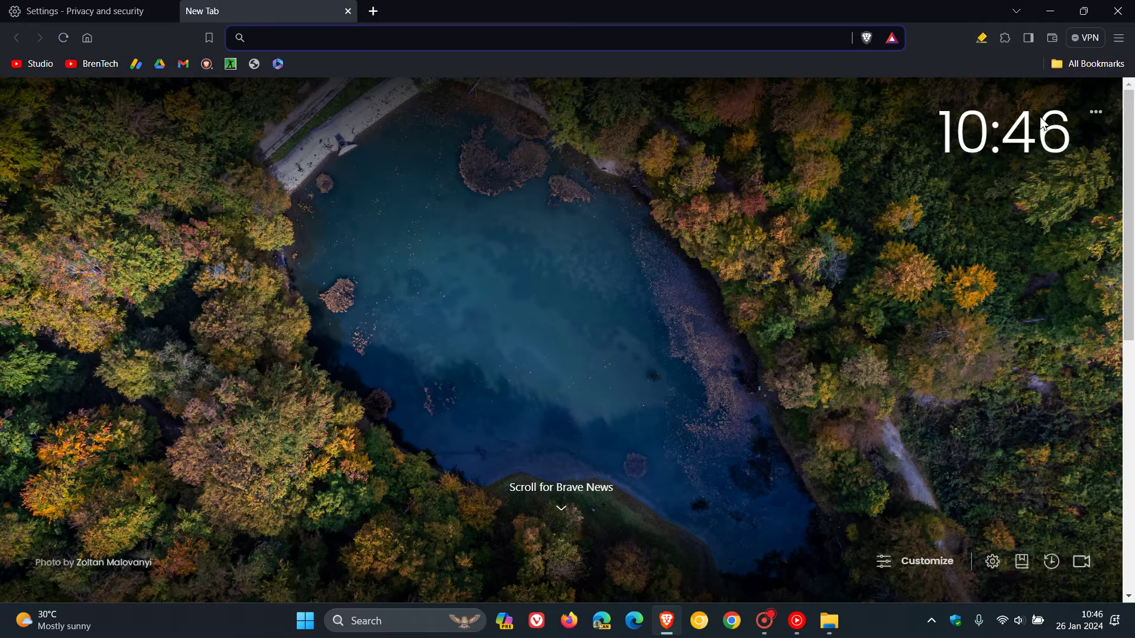
click(1029, 38)
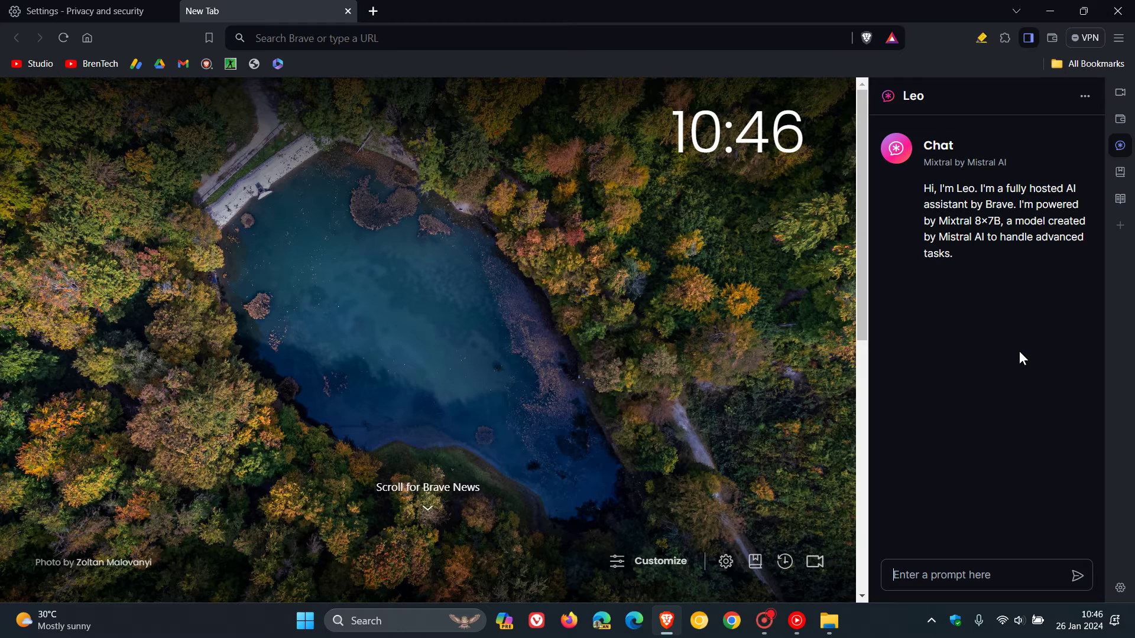
click(1029, 38)
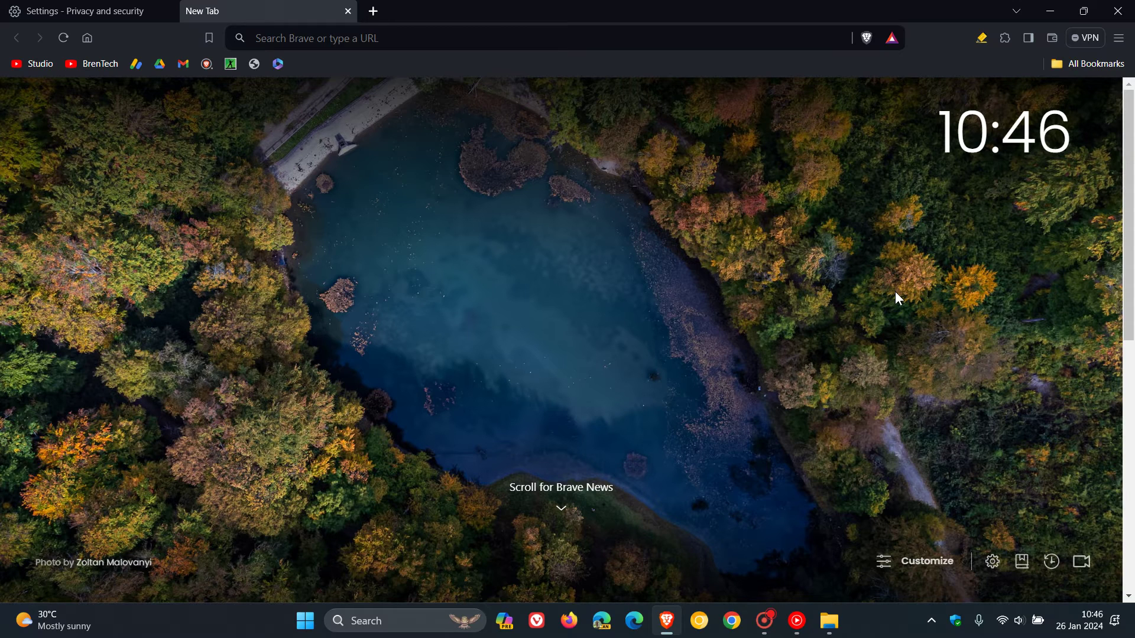
click(1120, 39)
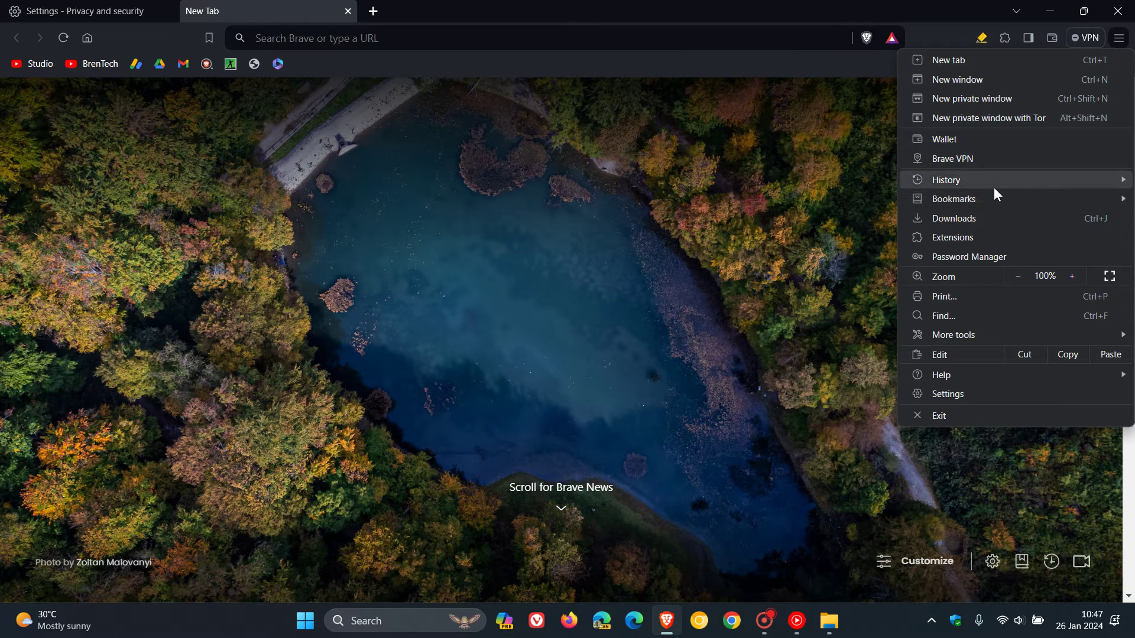
click(970, 257)
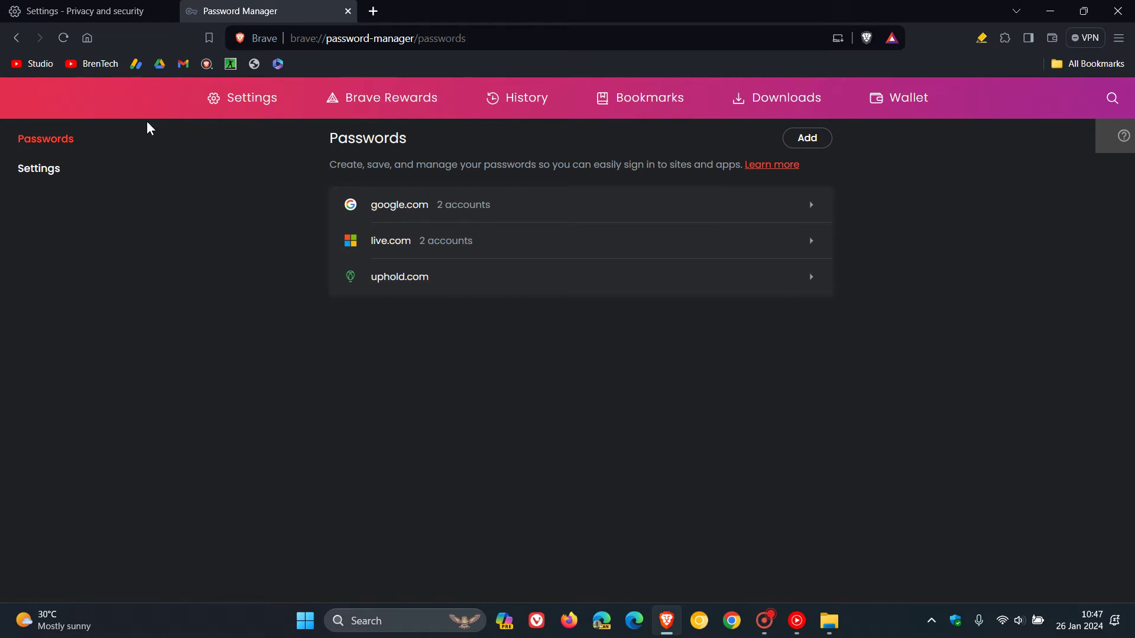
click(87, 38)
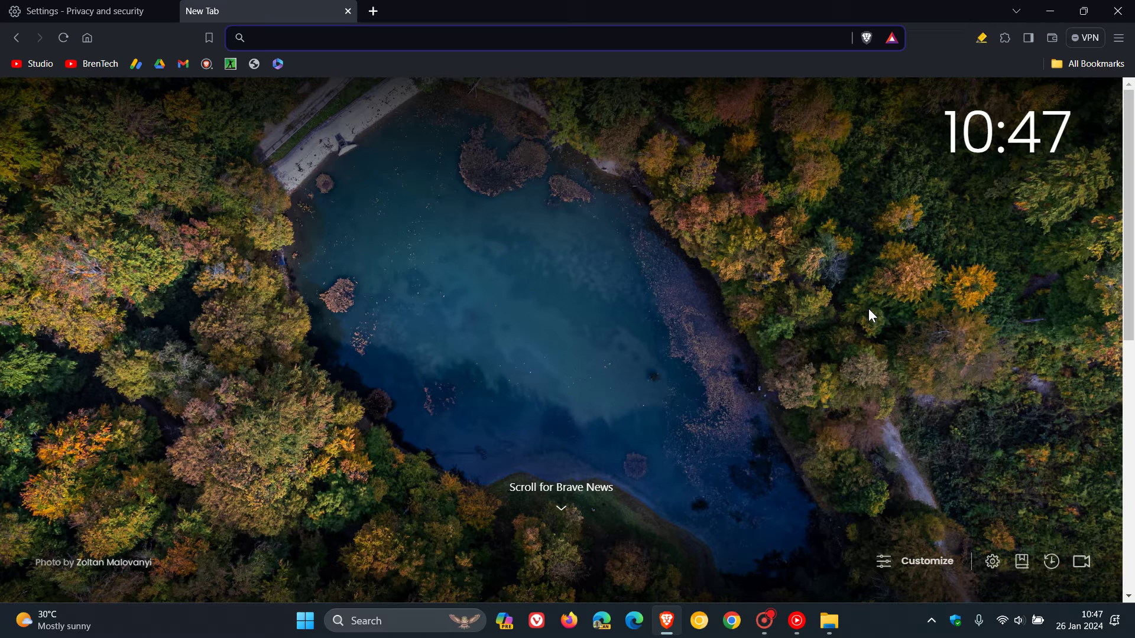
Review the Block fingerprinting dropdown in Shields settings, then go Home to the New Tab page
click(117, 13)
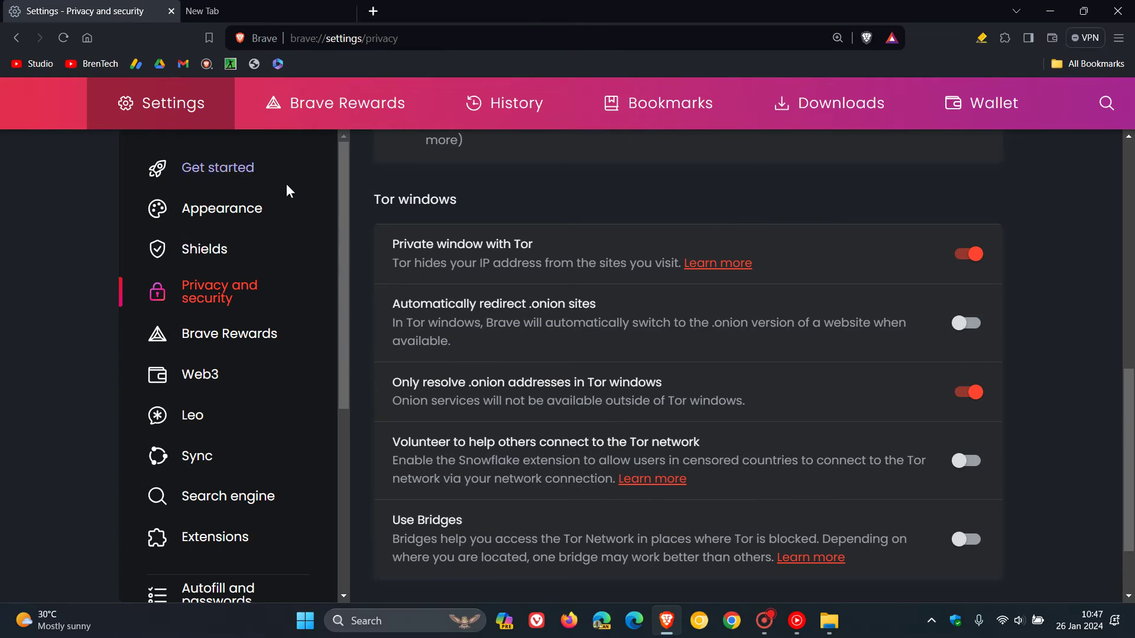
click(199, 250)
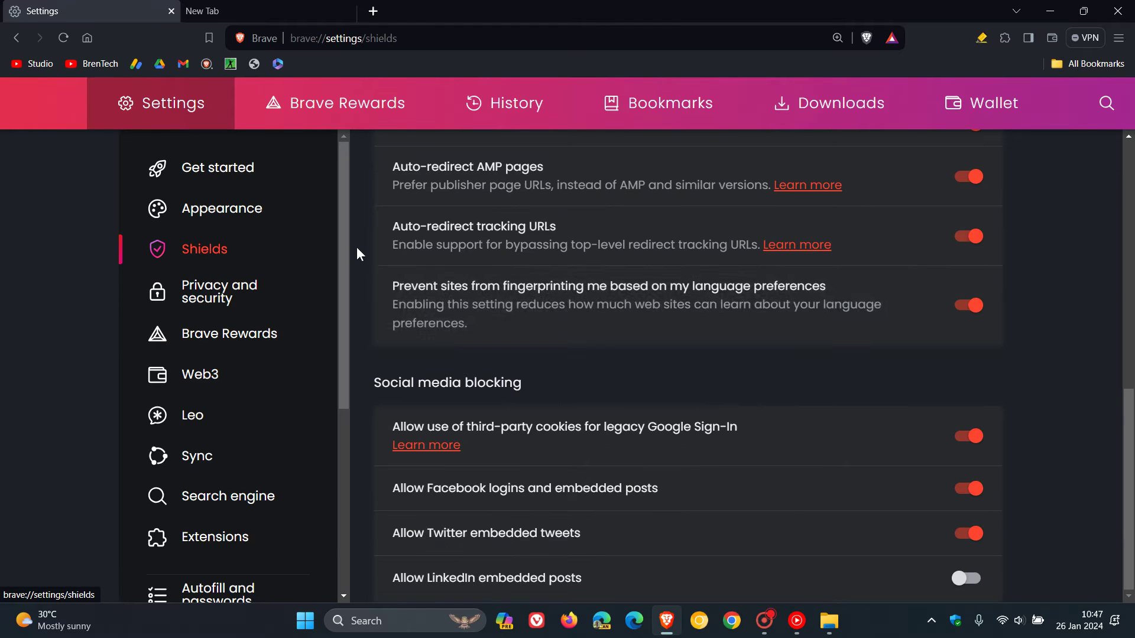
scroll(1035, 364, up, 6)
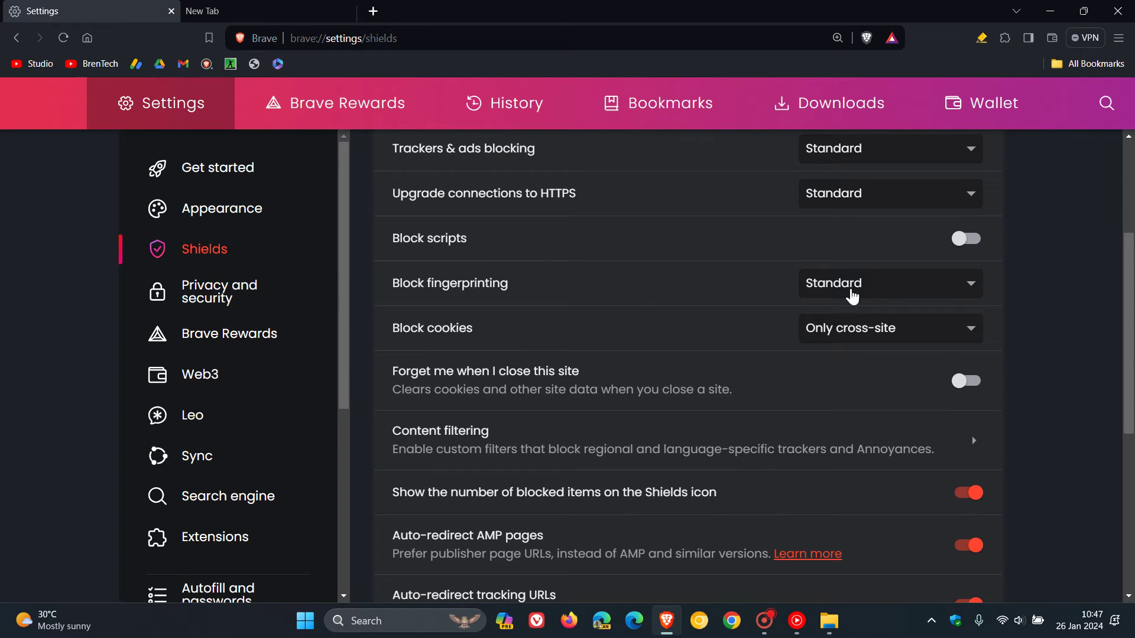
click(895, 292)
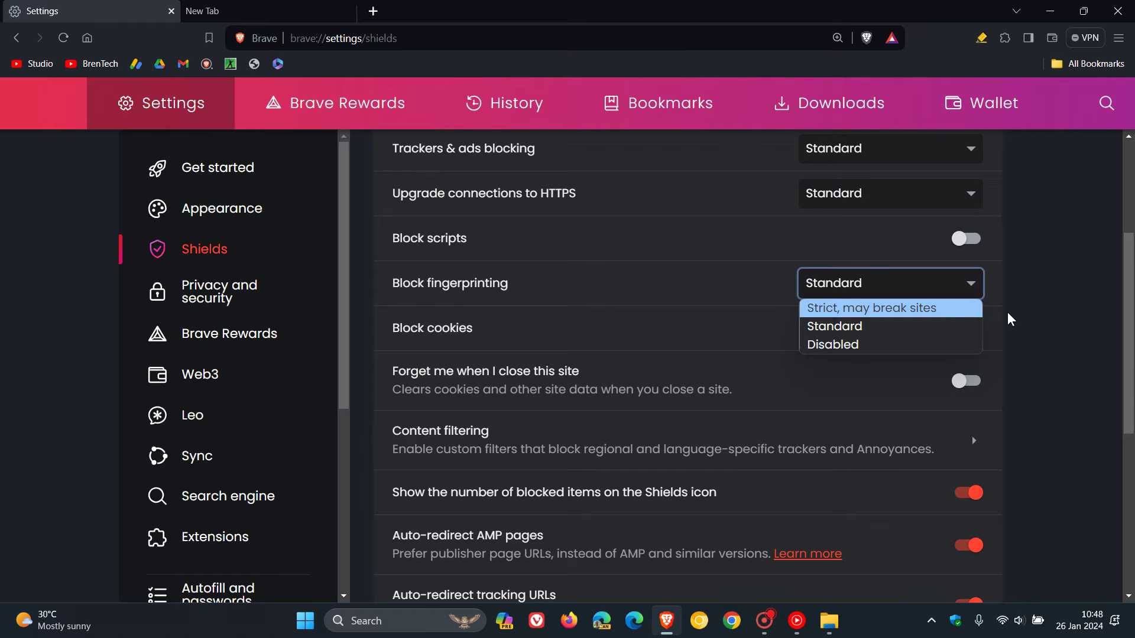
click(90, 40)
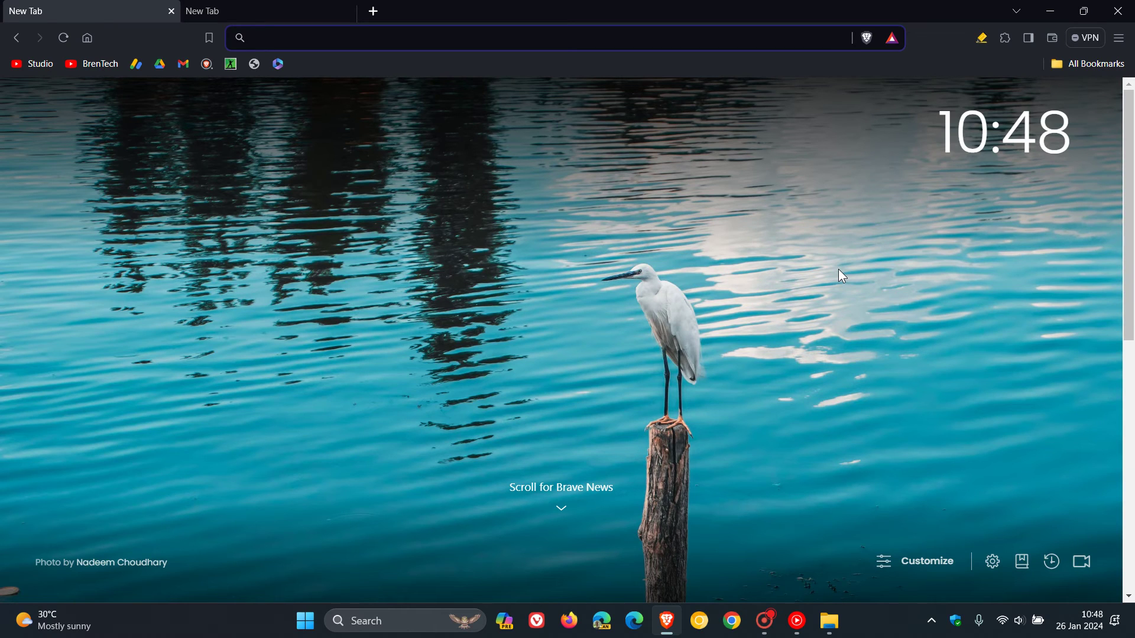
Open About Brave from the Help menu to see version 1.62.153 is up to date
click(1119, 38)
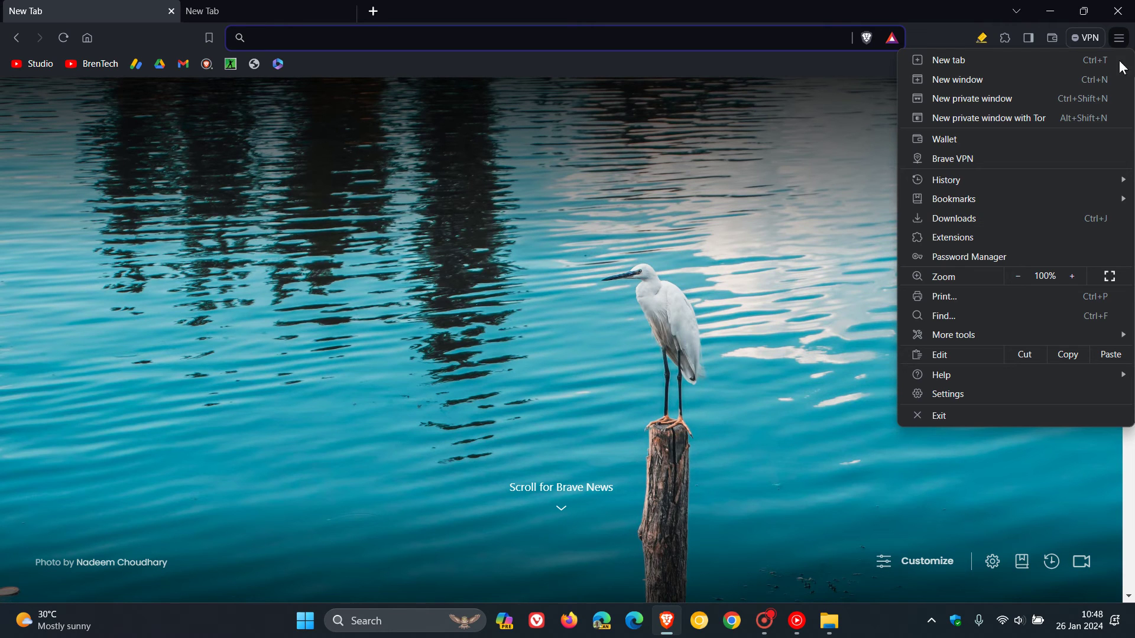
mouse_move(988, 382)
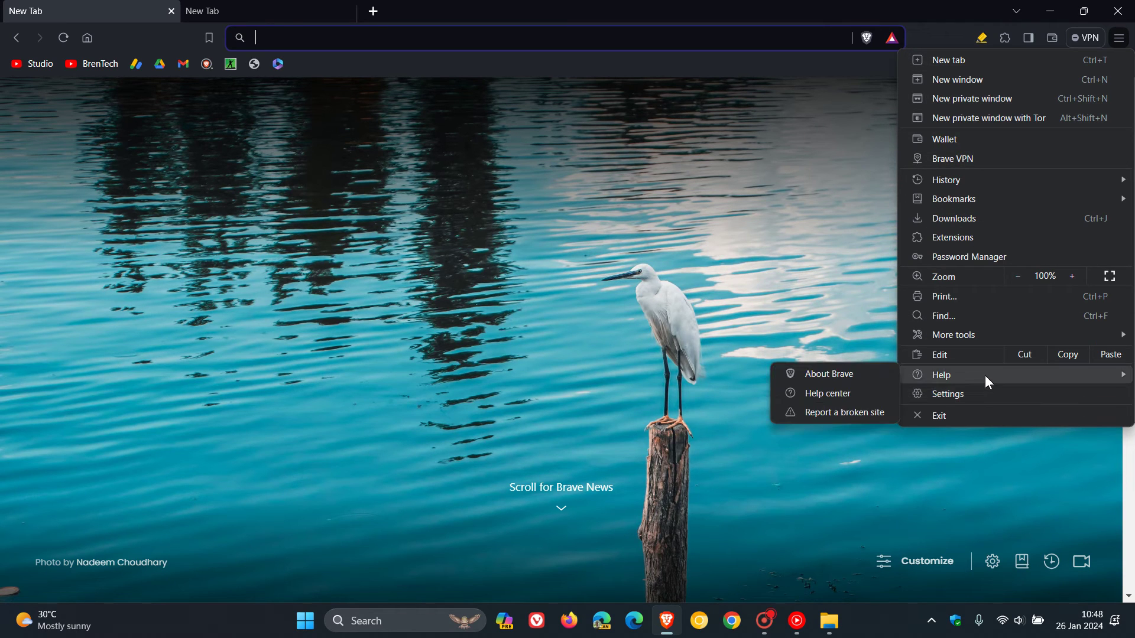
click(843, 377)
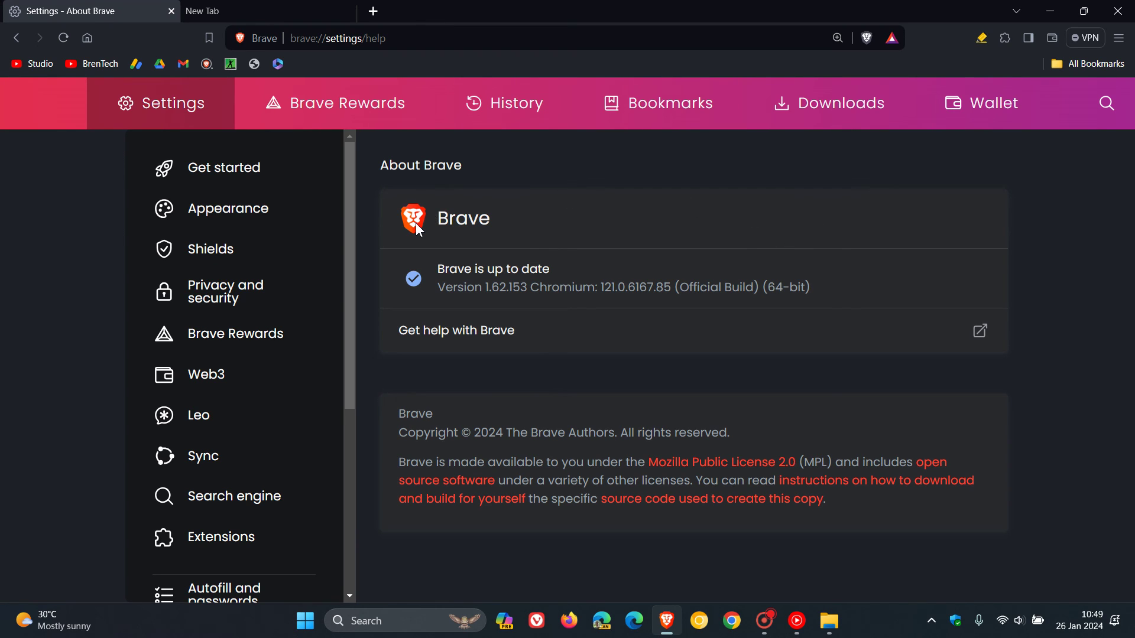
Open the 1.62.153 release notes from the version line, skim them, then return to New Tab
click(678, 285)
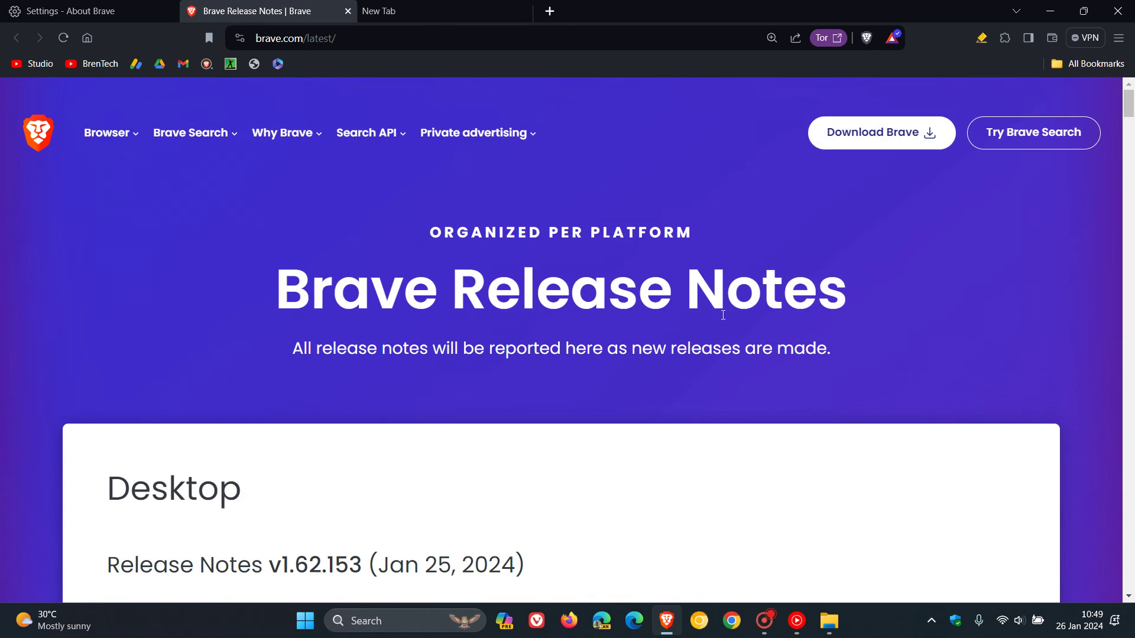
scroll(722, 316, down, 6)
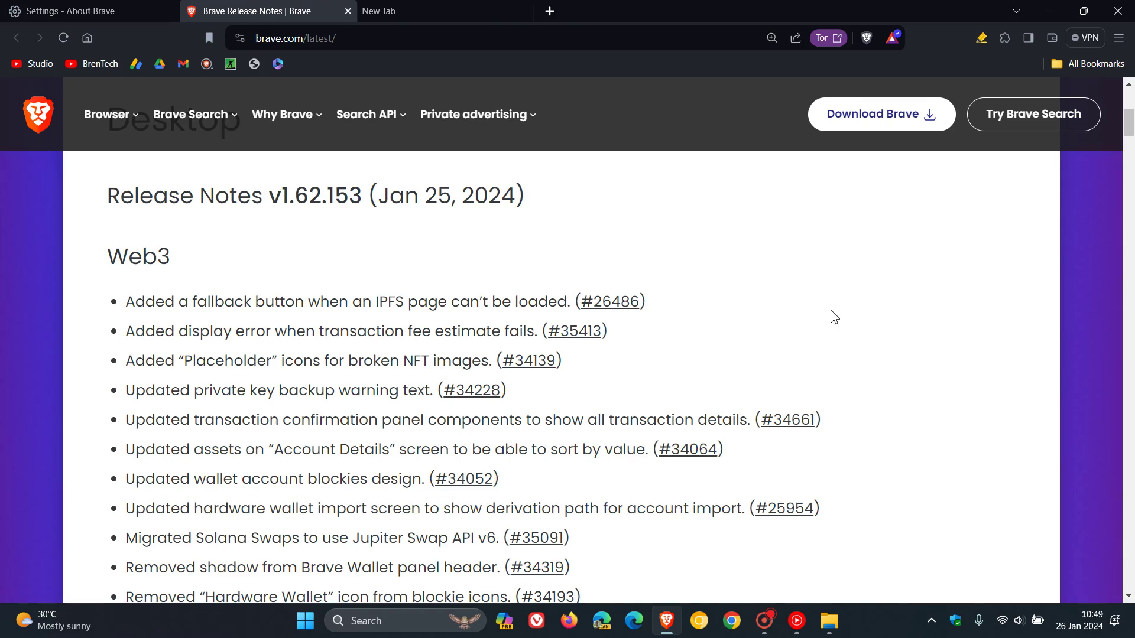
scroll(831, 310, down, 5)
scroll(845, 325, up, 10)
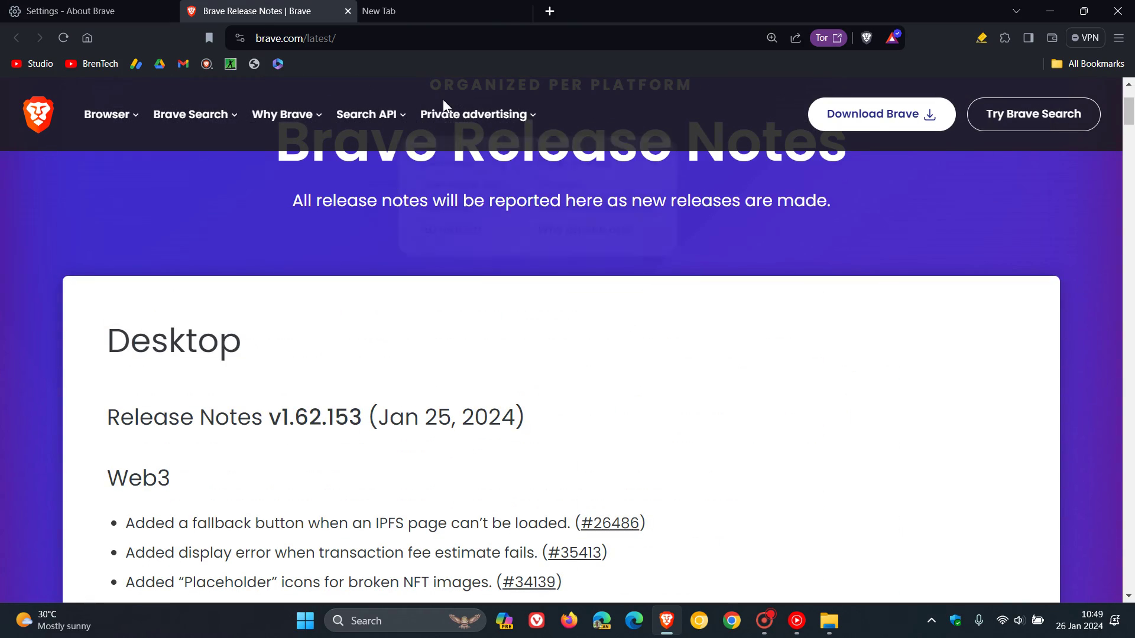
click(433, 12)
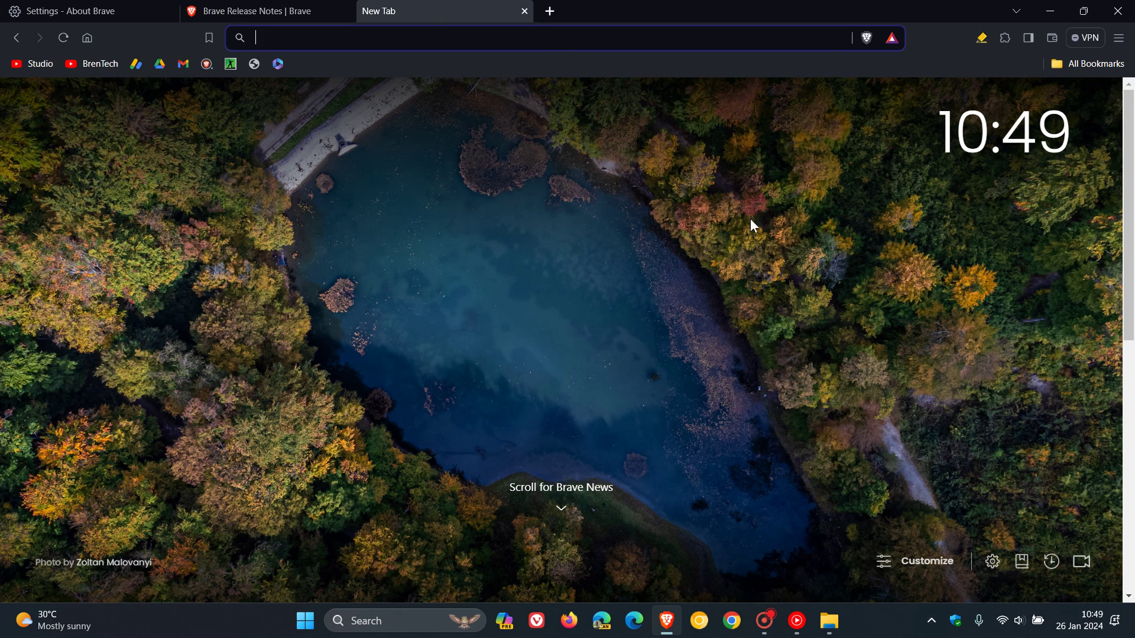